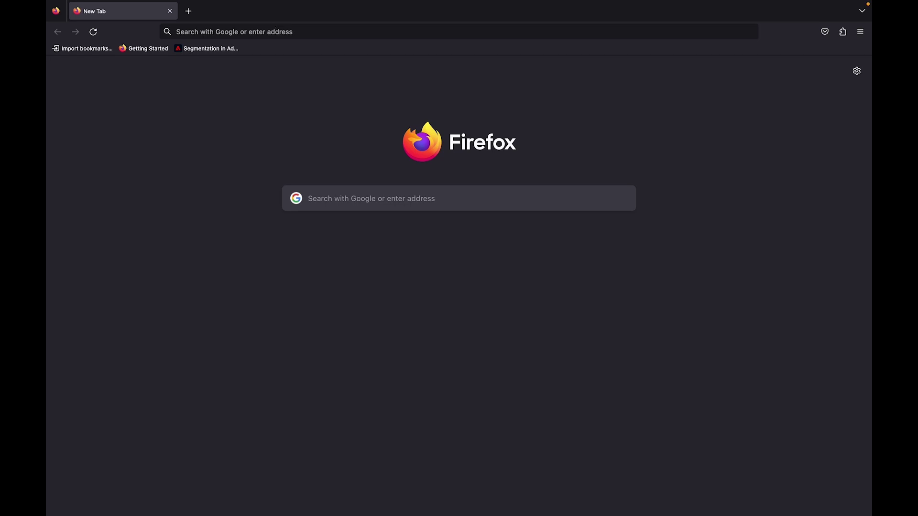
Search Google for 'adobe photoshoop elements 2023 download link' and open the helpx.adobe.com result
click(320, 33)
text(adob)
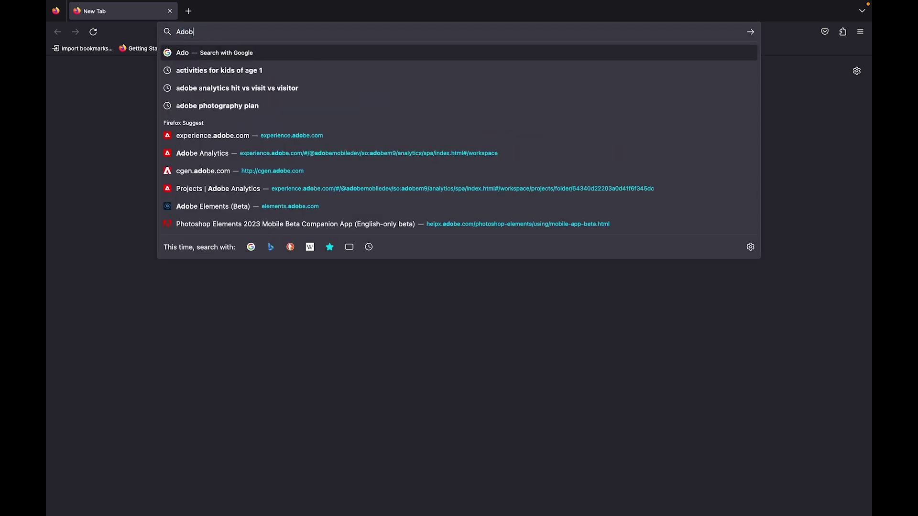
text(e phopop)
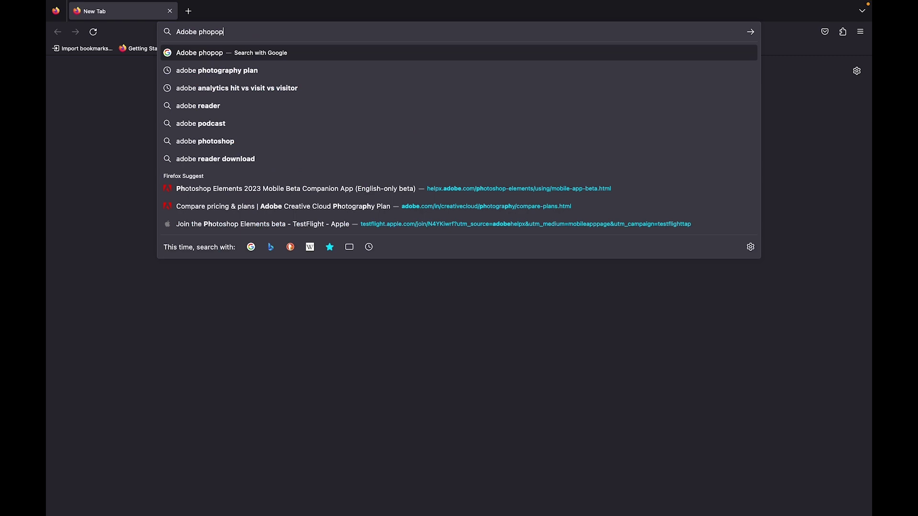
key(BackSpace)
key(BackSpace)
key(BackSpace)
key(BackSpace)
text(otoshoop)
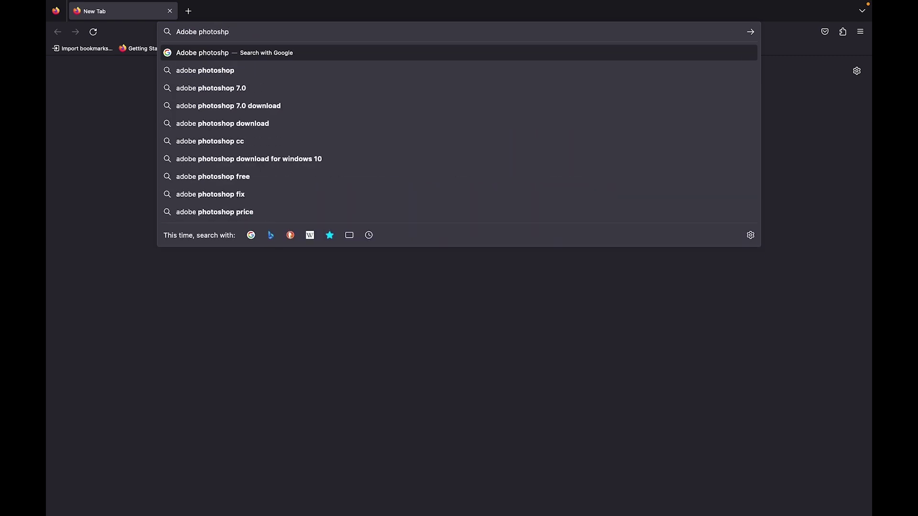
text( elem)
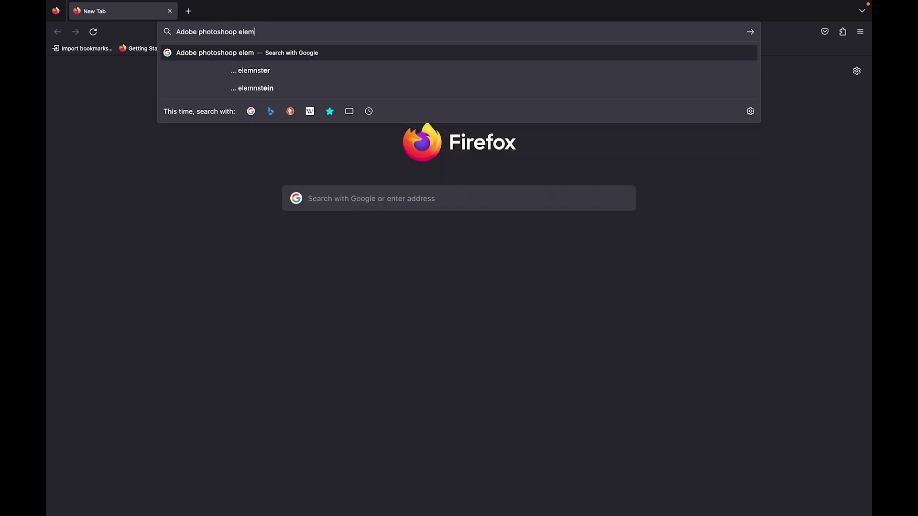
text(ents 2023 do)
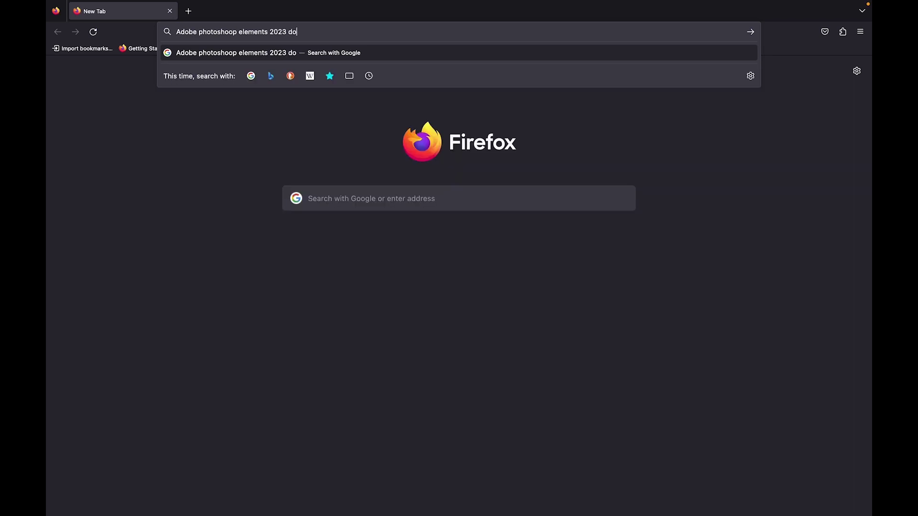
text(wnload link)
key(Return)
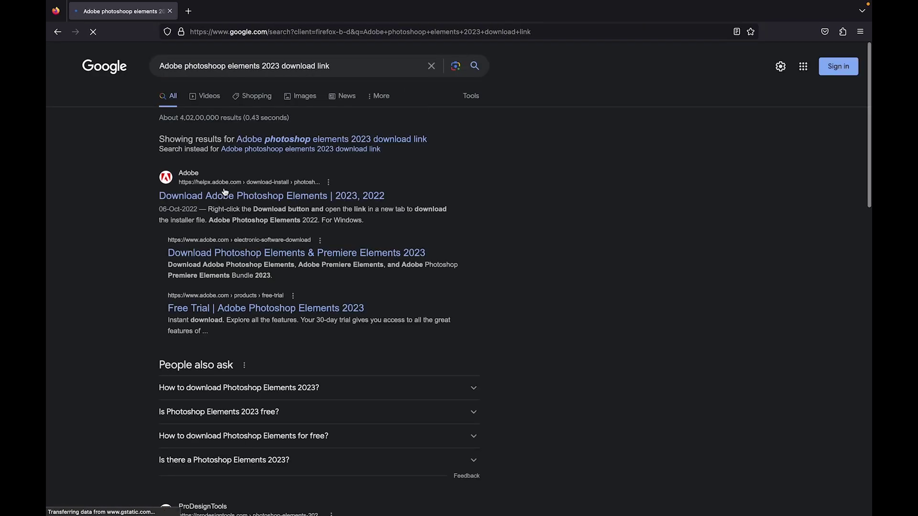
click(321, 193)
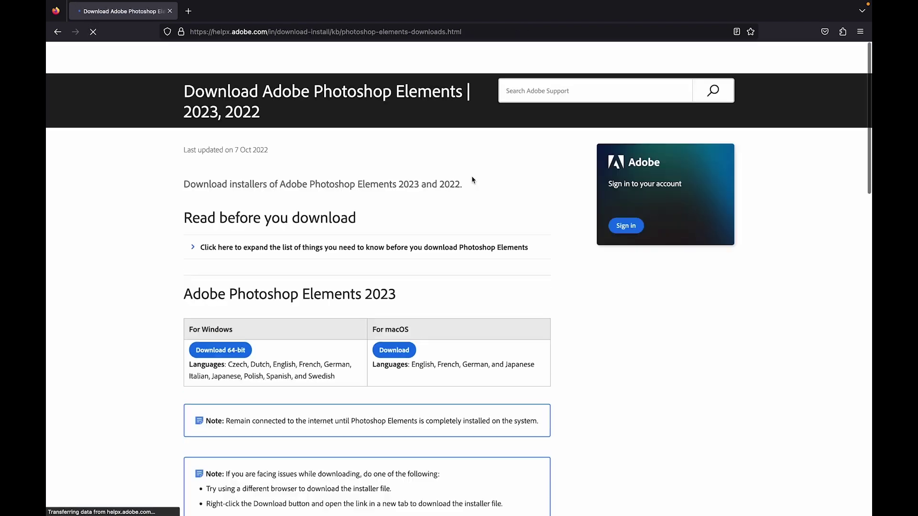
scroll(123, 260, down, 2)
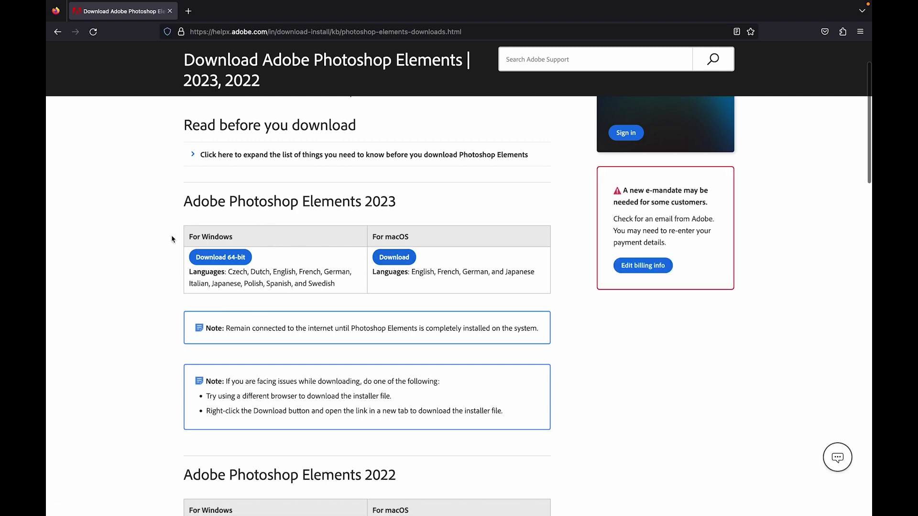
scroll(323, 234, down, 4)
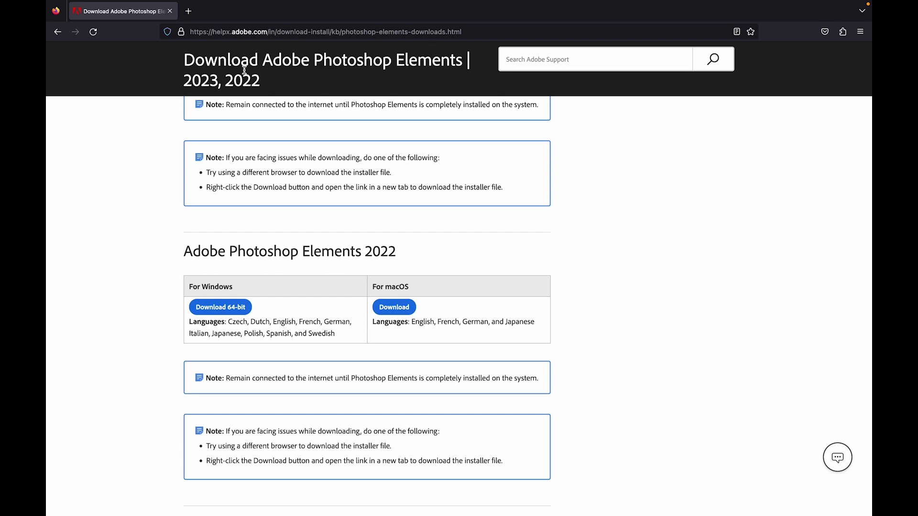
scroll(109, 167, up, 5)
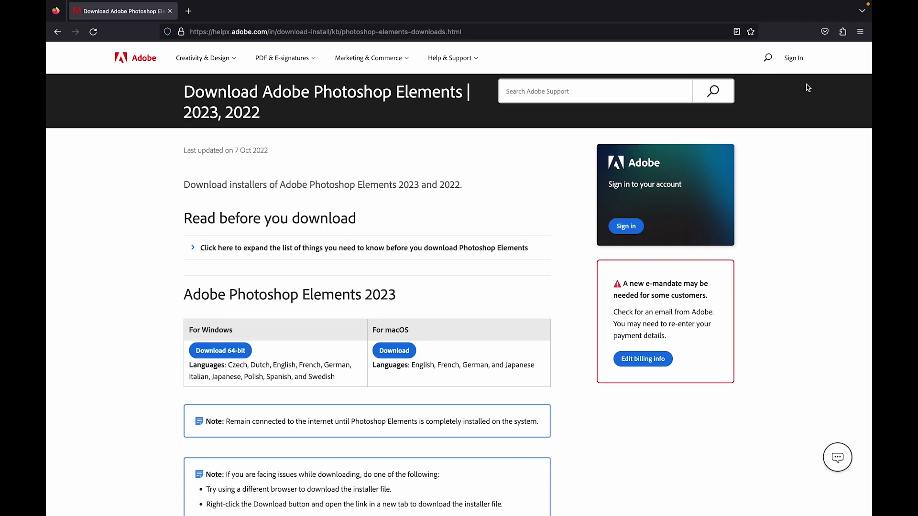
Sign in with Adobe ID using the personal account e-mail and password
click(794, 59)
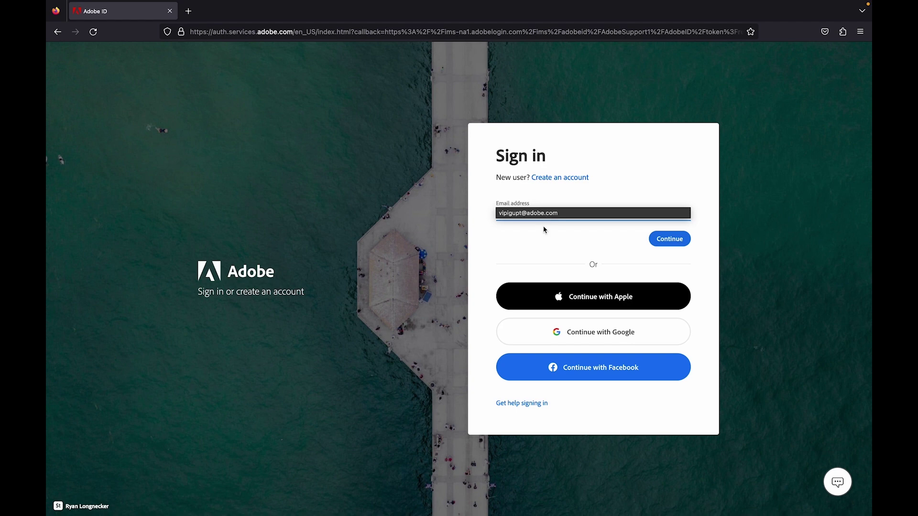
key(BackSpace)
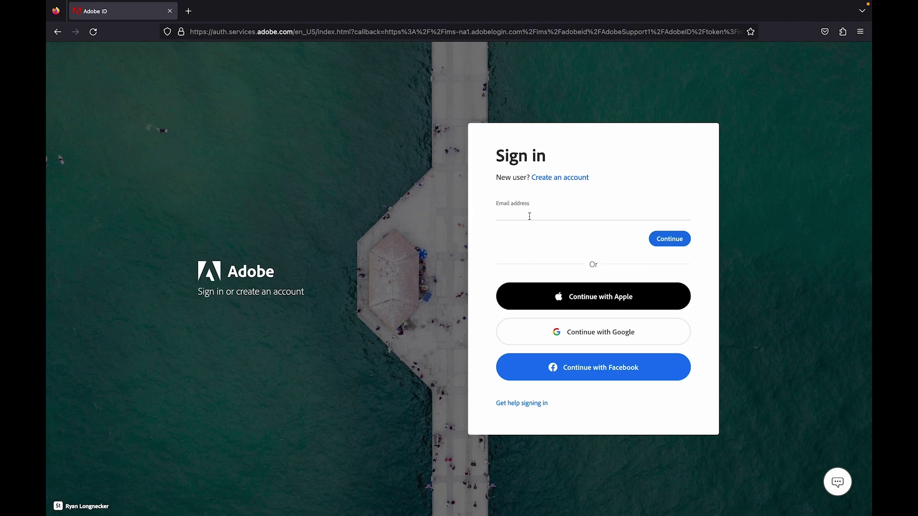
click(529, 216)
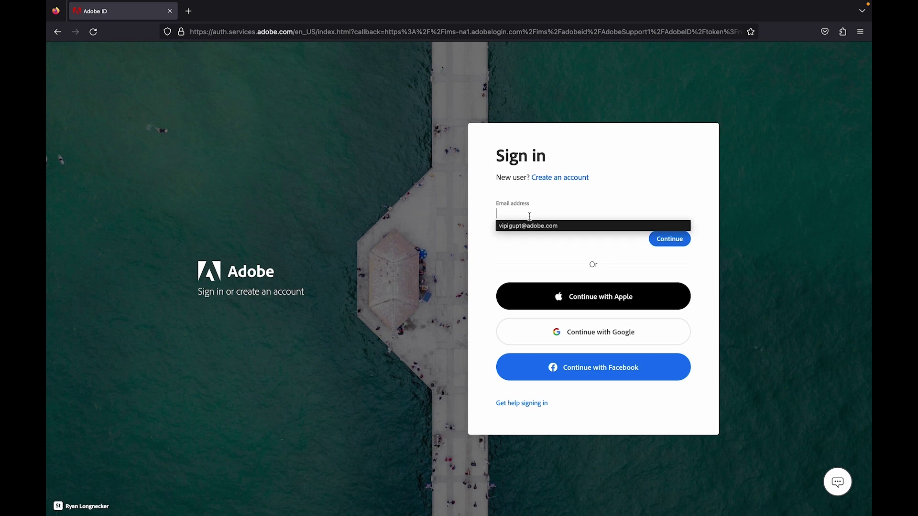
text(elements)
key(BackSpace)
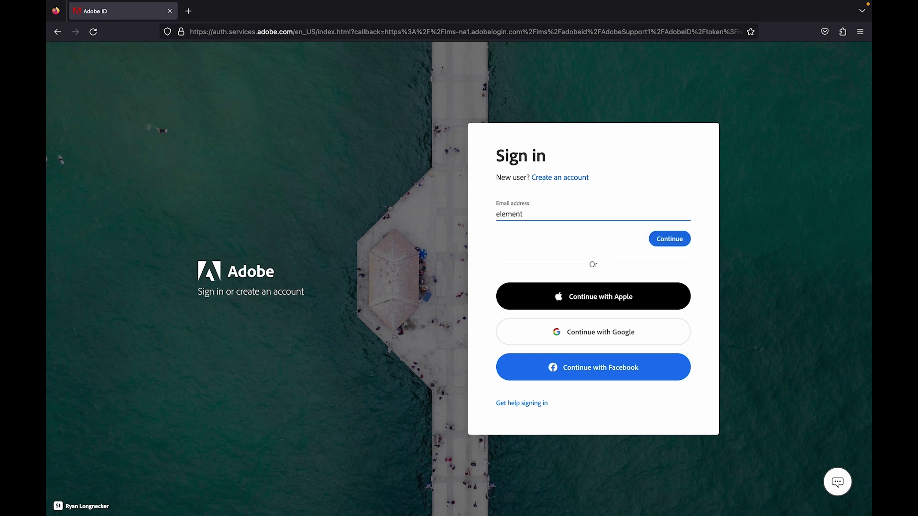
key(Return)
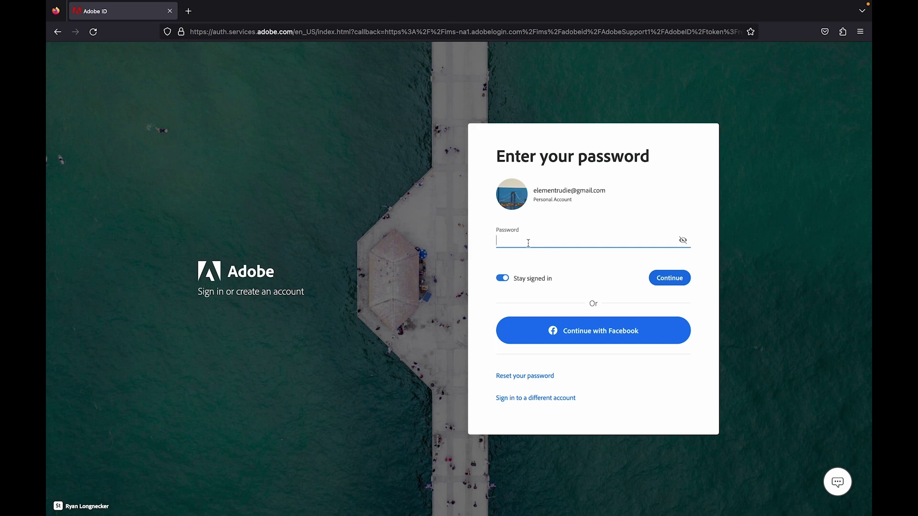
text(••••••••)
key(Return)
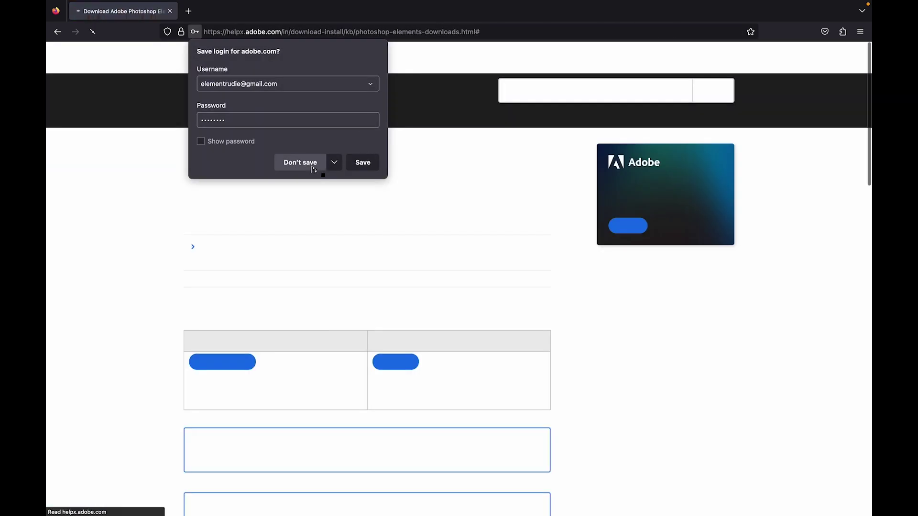
Decline saving the adobe.com login and open the account menu from the profile avatar
click(362, 163)
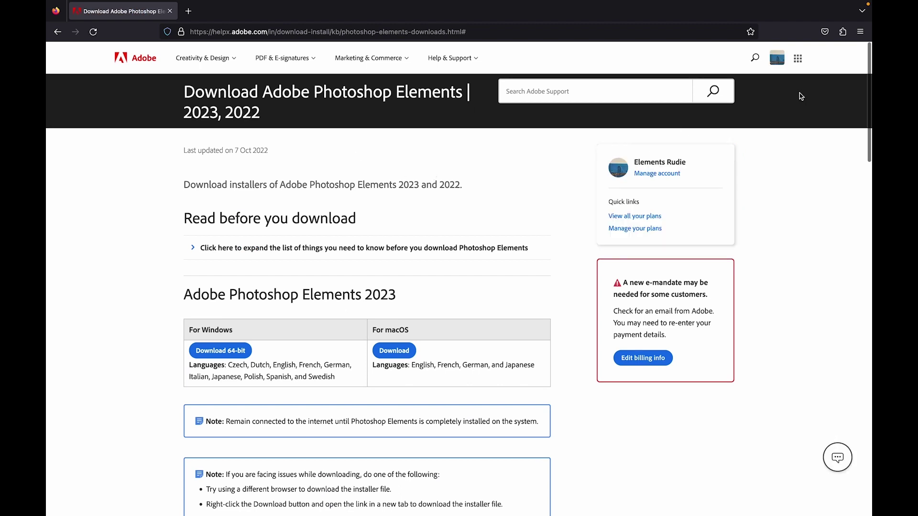
click(778, 63)
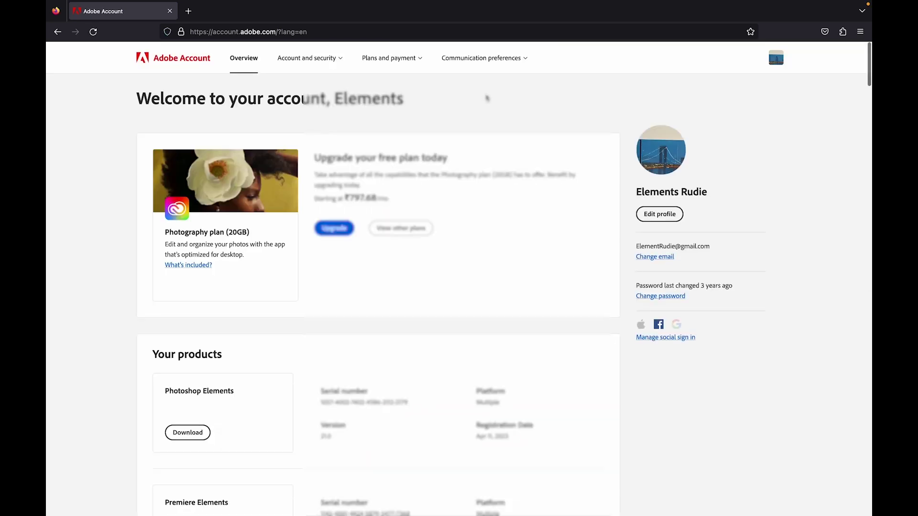
Scroll the Overview page down to the older Photoshop Elements entries under Your products
scroll(461, 259, down, 3)
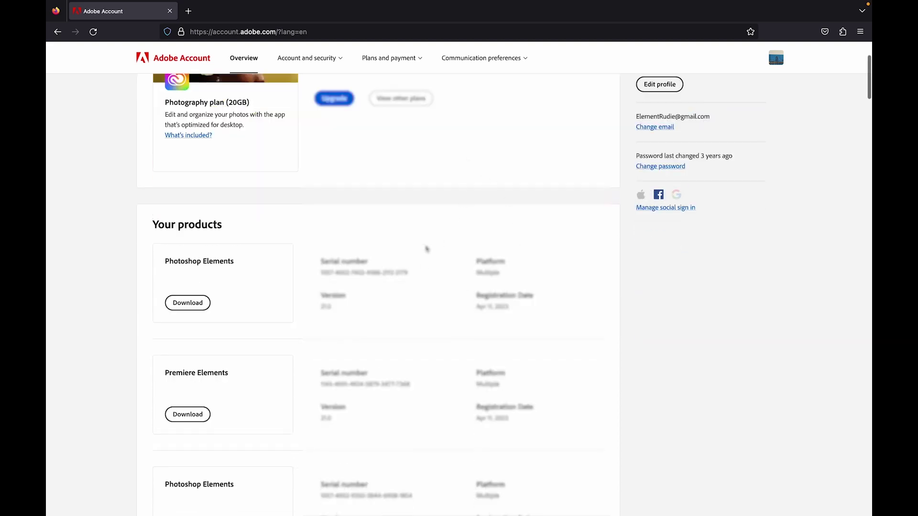
scroll(421, 303, down, 3)
scroll(422, 302, down, 5)
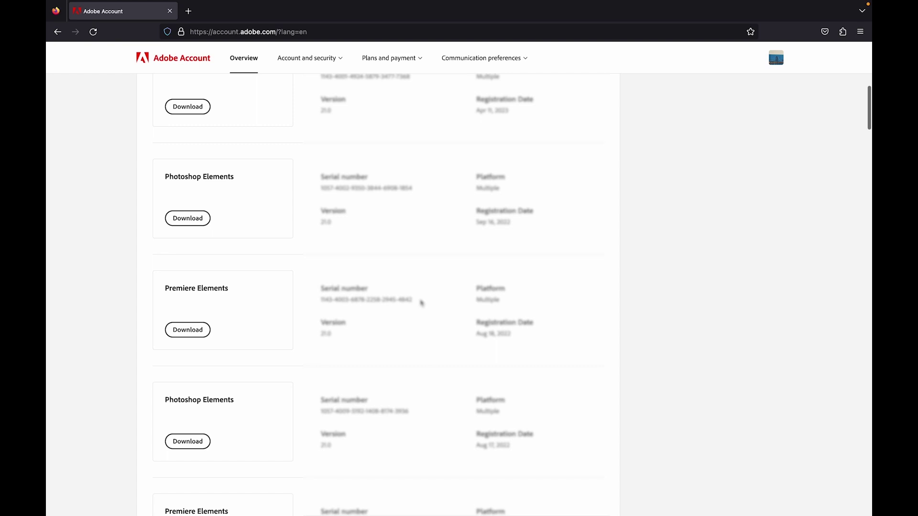
scroll(421, 302, down, 8)
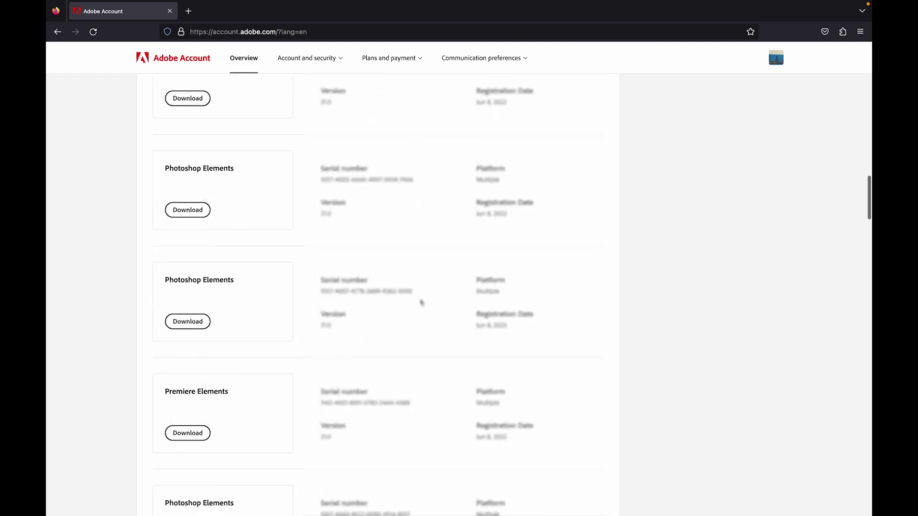
scroll(422, 302, down, 8)
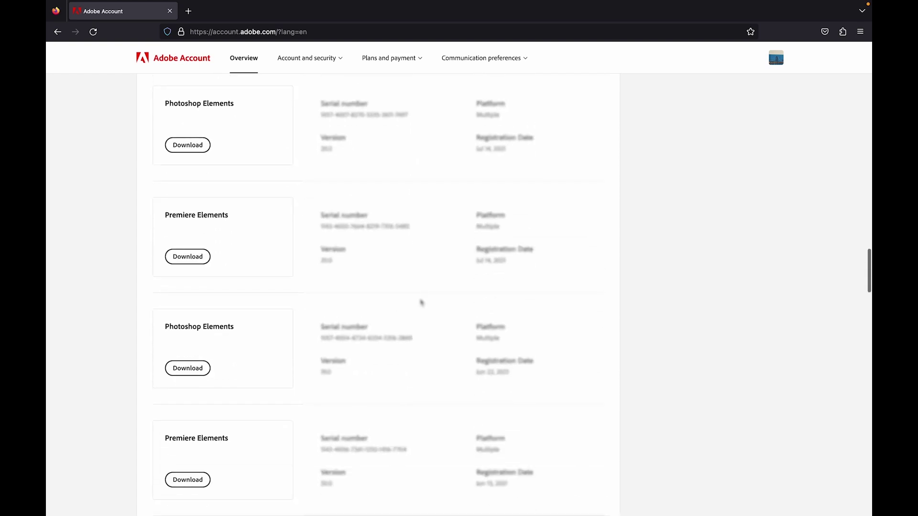
scroll(421, 302, down, 6)
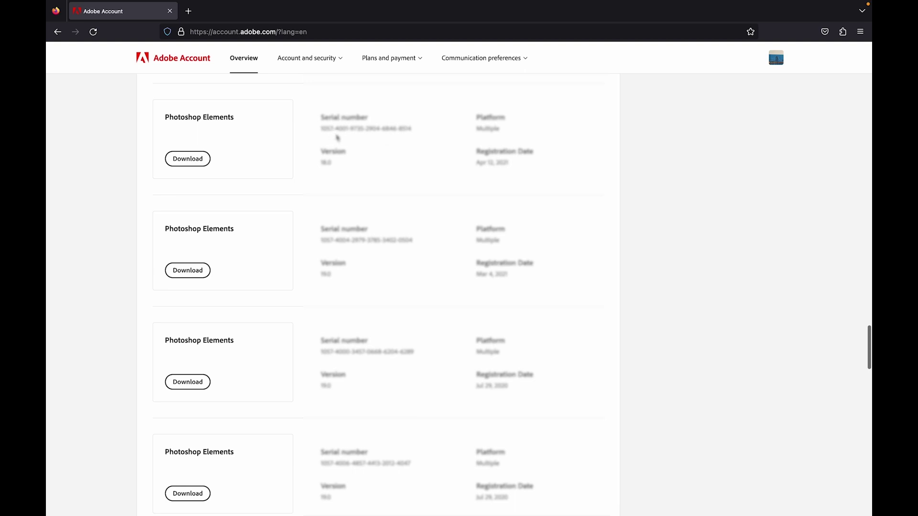
Open the Download dialog for Photoshop Elements 2020, showing Mac .dmg and Windows .exe installers
click(189, 161)
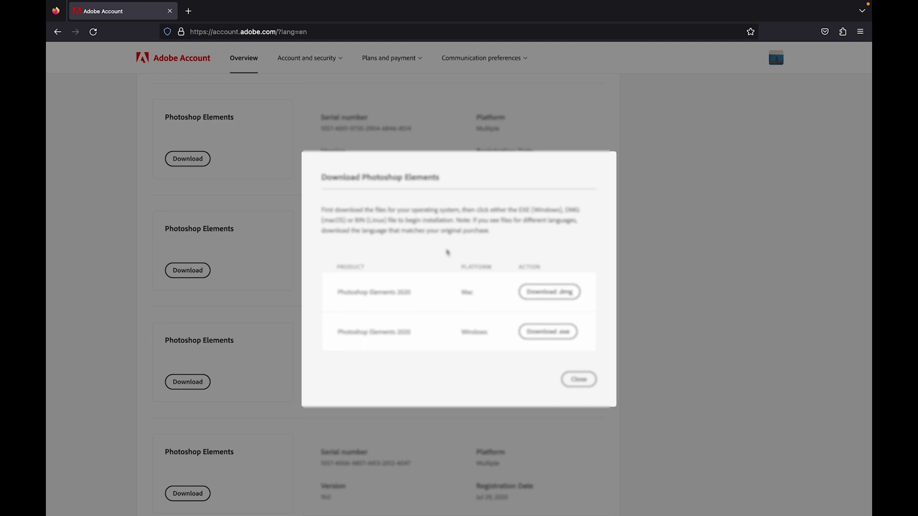